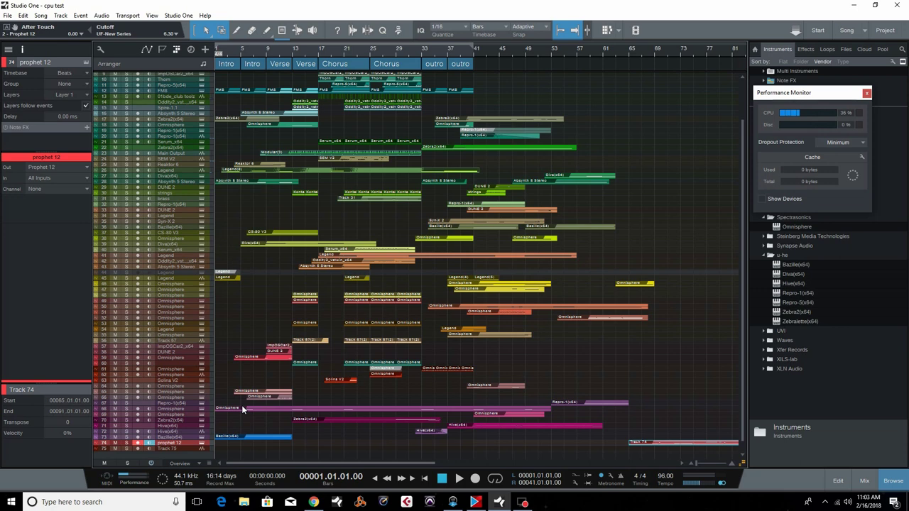
Play the project, then restart from bar 25 and jump ahead to bars 33 and 37.
key(space)
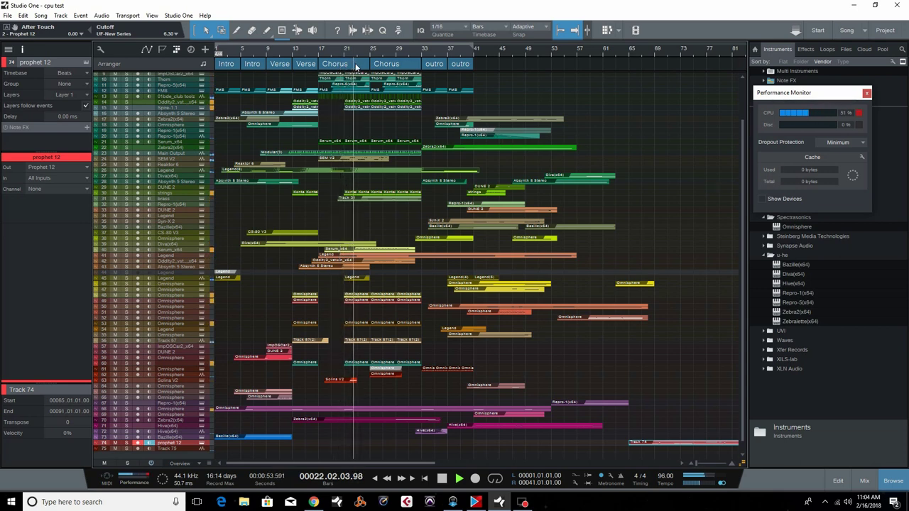
key(space)
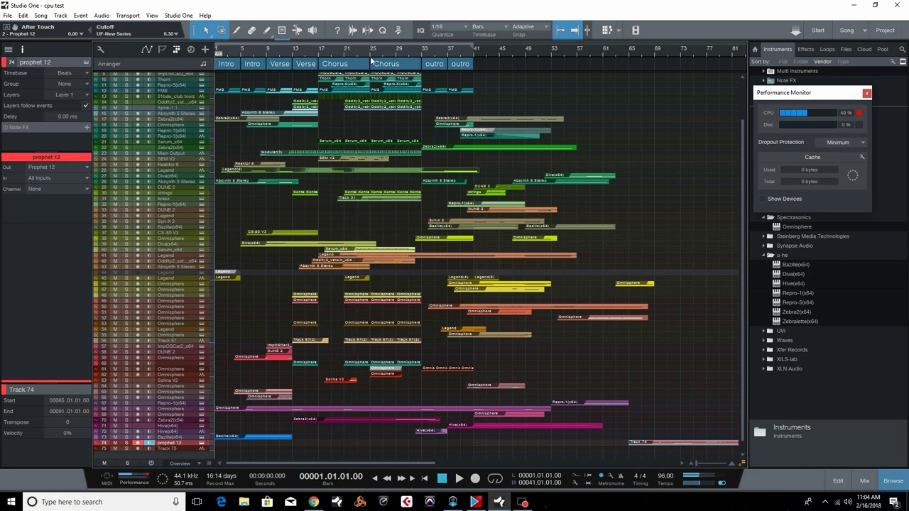
click(369, 56)
key(space)
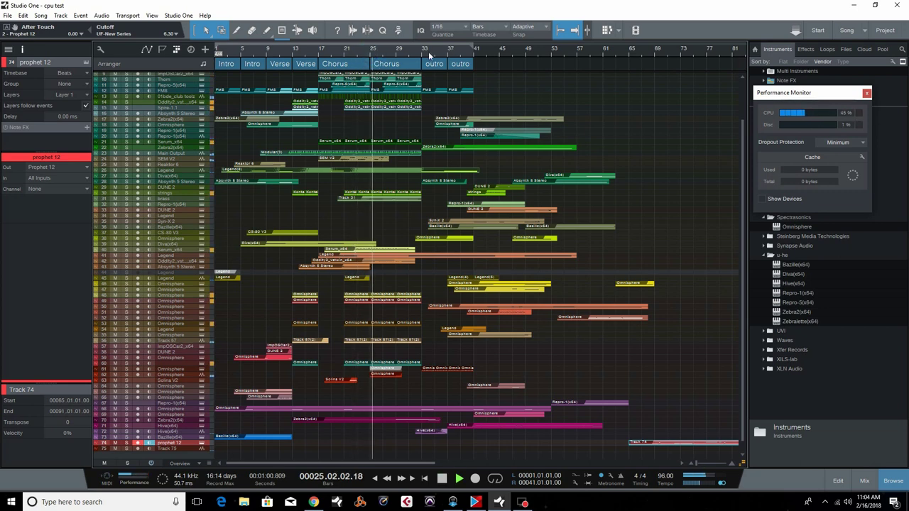
click(421, 55)
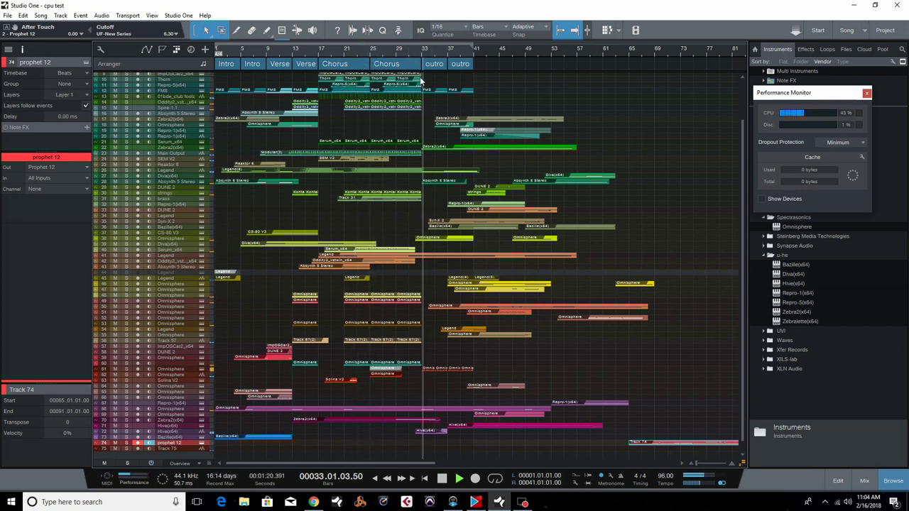
click(449, 52)
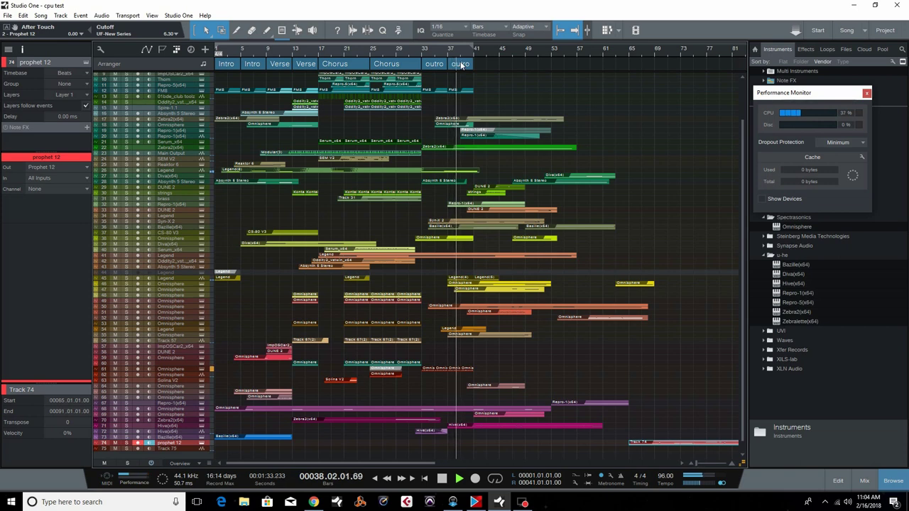
Stop playback at the song start and raise Dropout Protection to Maximum.
key(space)
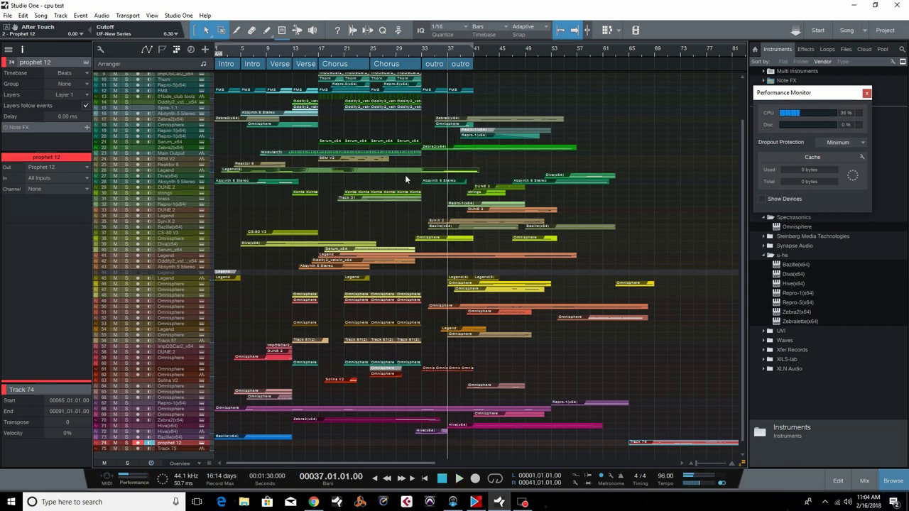
key(Home)
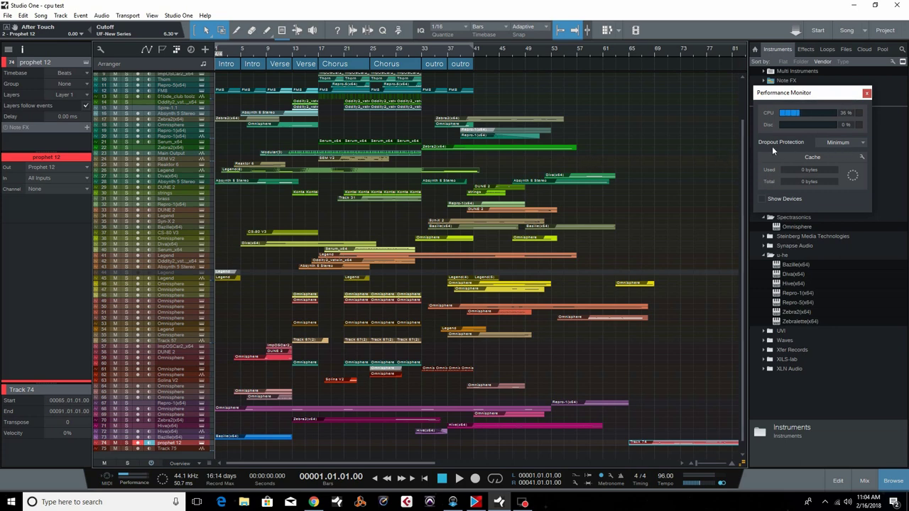
click(861, 141)
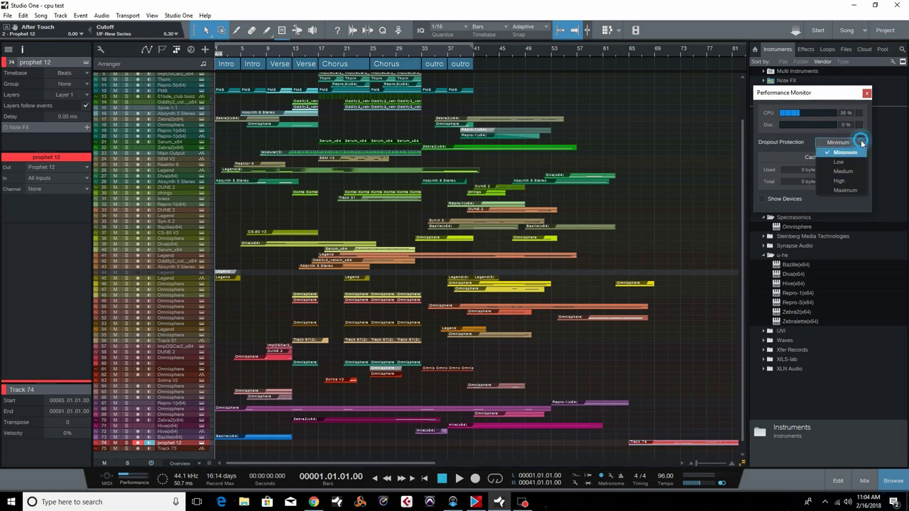
click(847, 190)
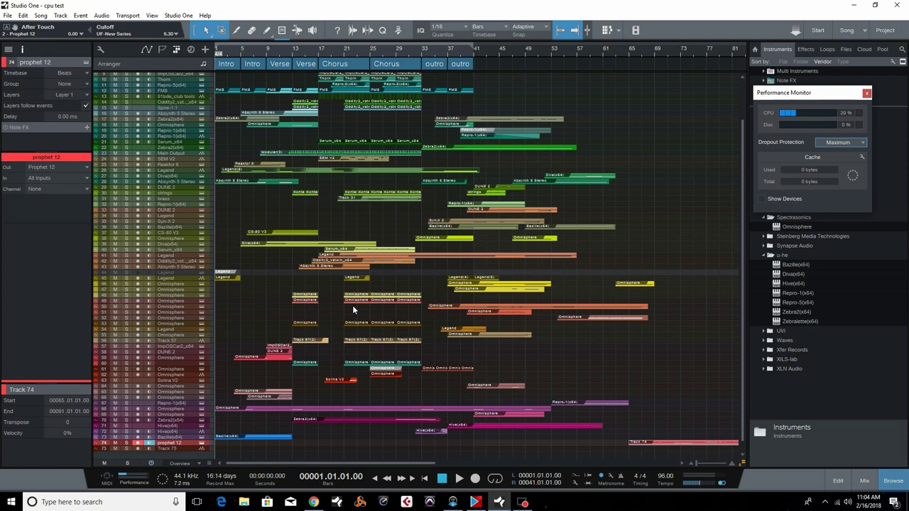
key(space)
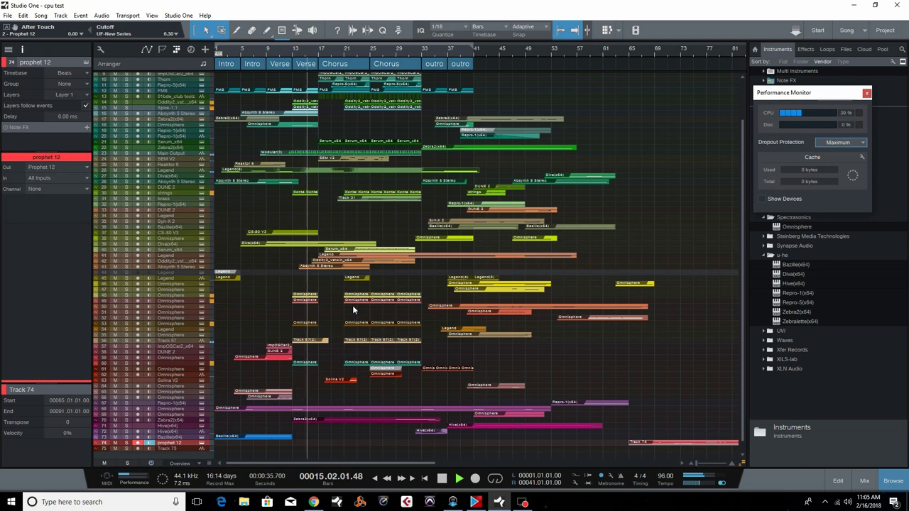
key(space)
click(319, 57)
key(space)
click(372, 55)
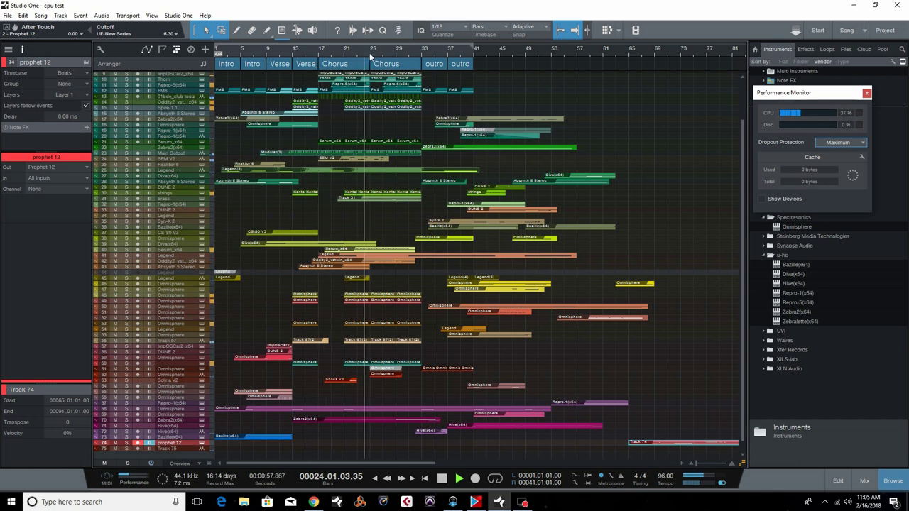
click(395, 55)
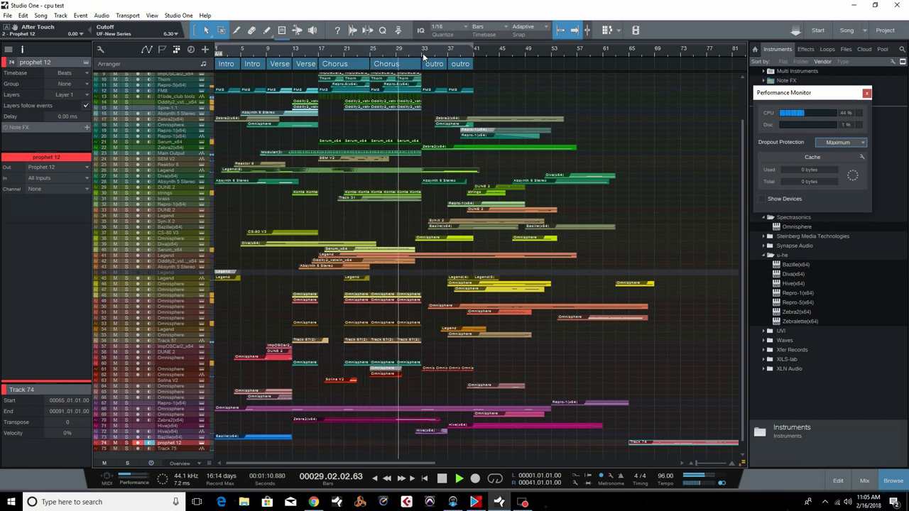
click(423, 55)
click(449, 55)
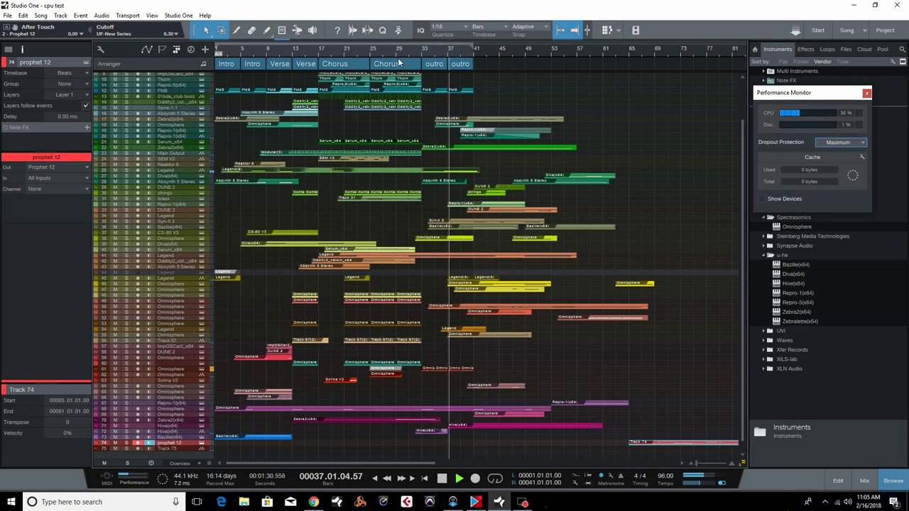
click(368, 54)
click(268, 53)
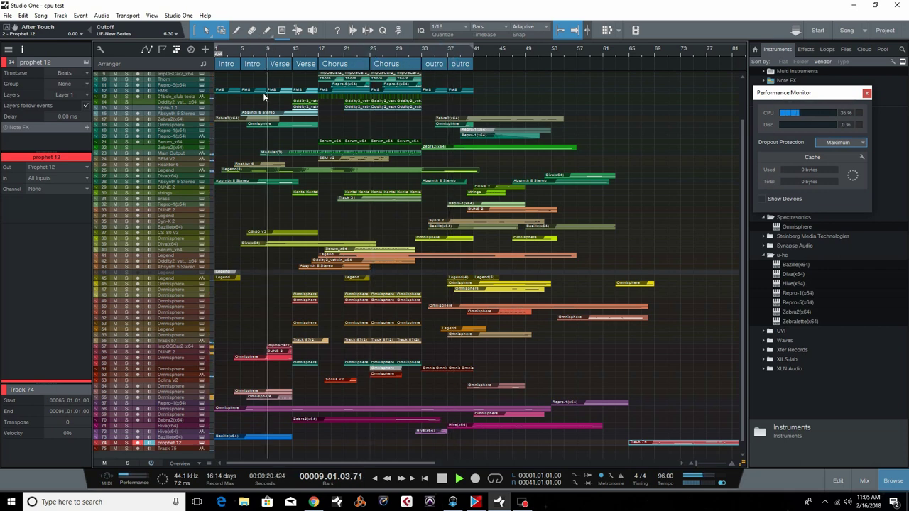
key(Home)
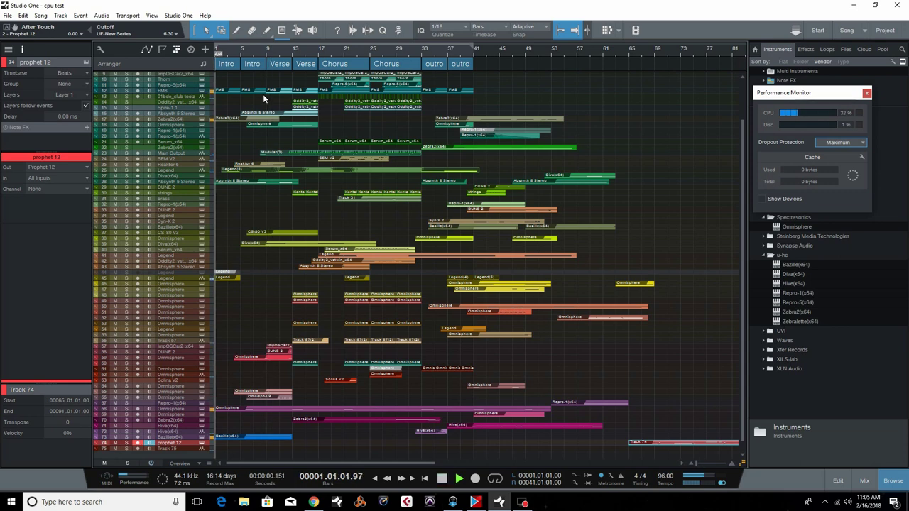
key(space)
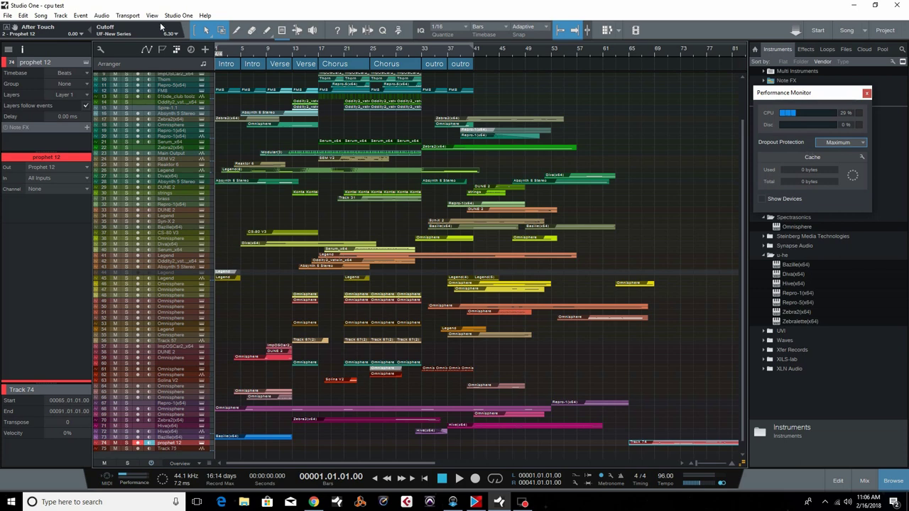
scroll(237, 343, up, 3)
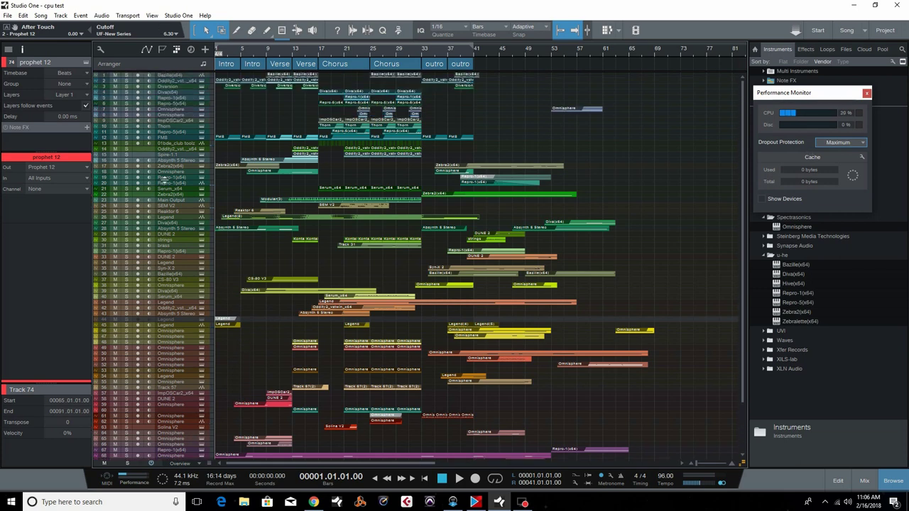
scroll(187, 283, down, 1)
scroll(185, 283, down, 2)
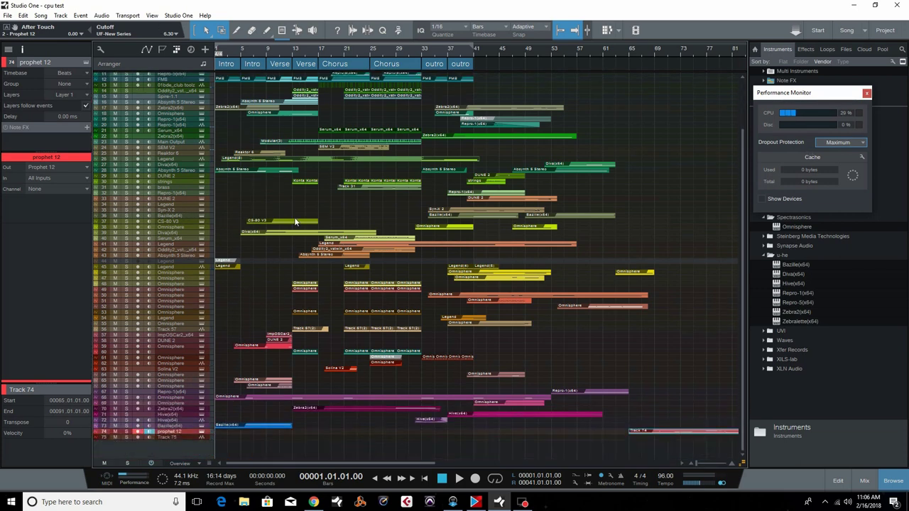
scroll(276, 206, up, 3)
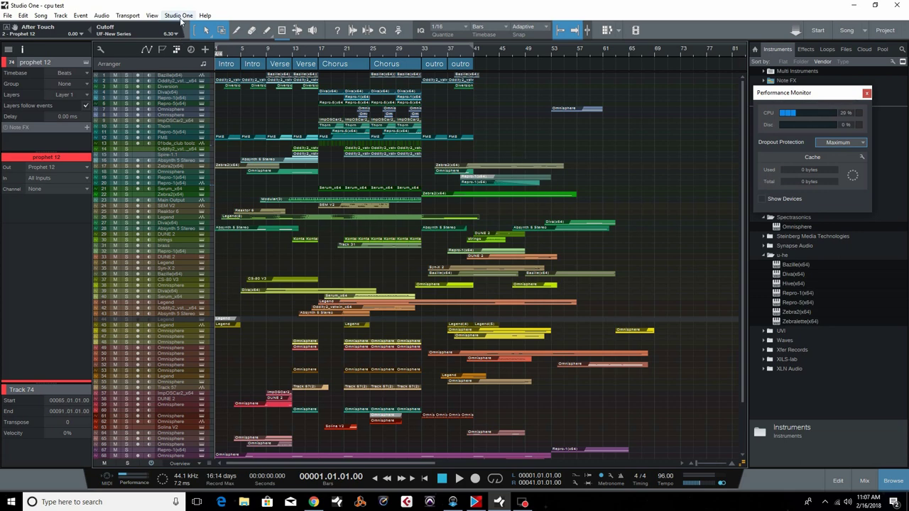
click(180, 16)
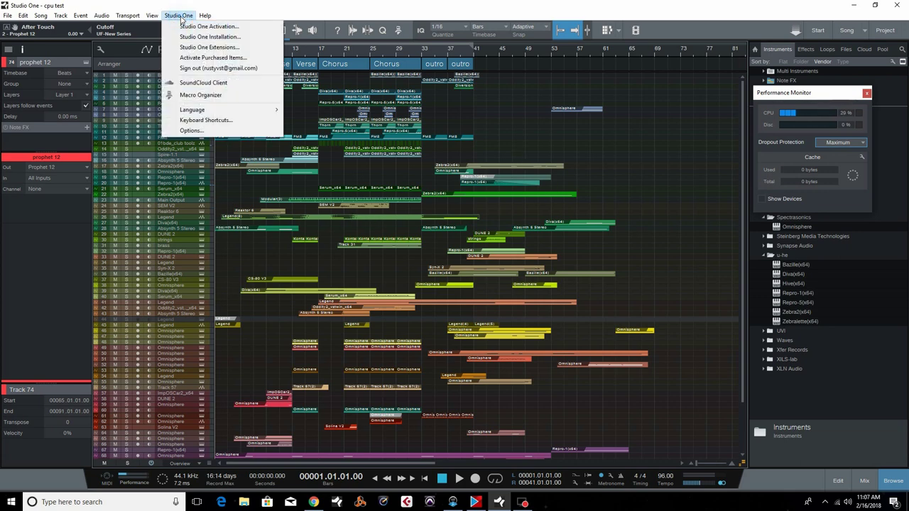
click(192, 131)
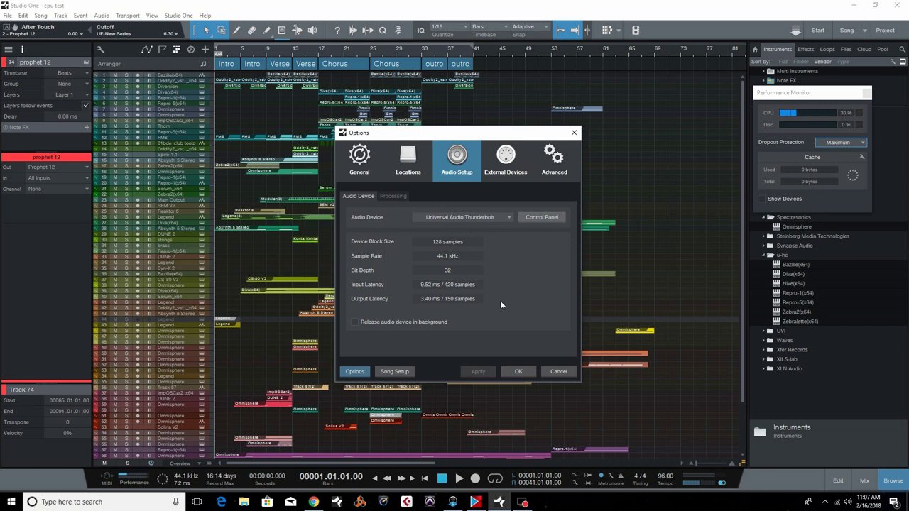
Close audio setup, then check UAD Console's buffer size stays at 128 samples and close its settings.
click(519, 371)
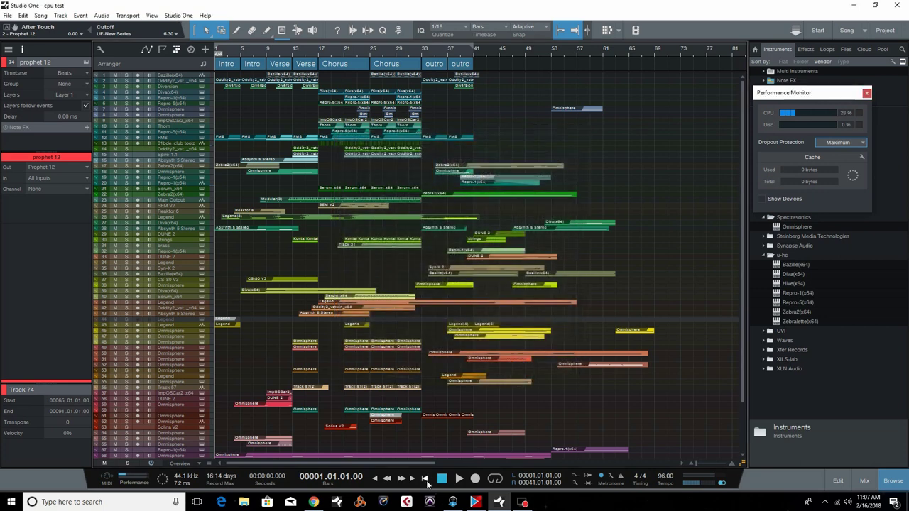
click(458, 505)
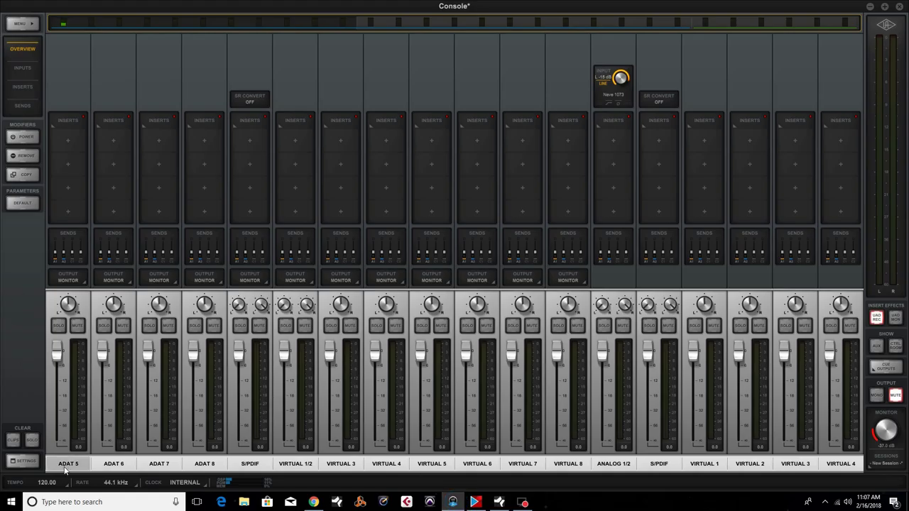
click(28, 461)
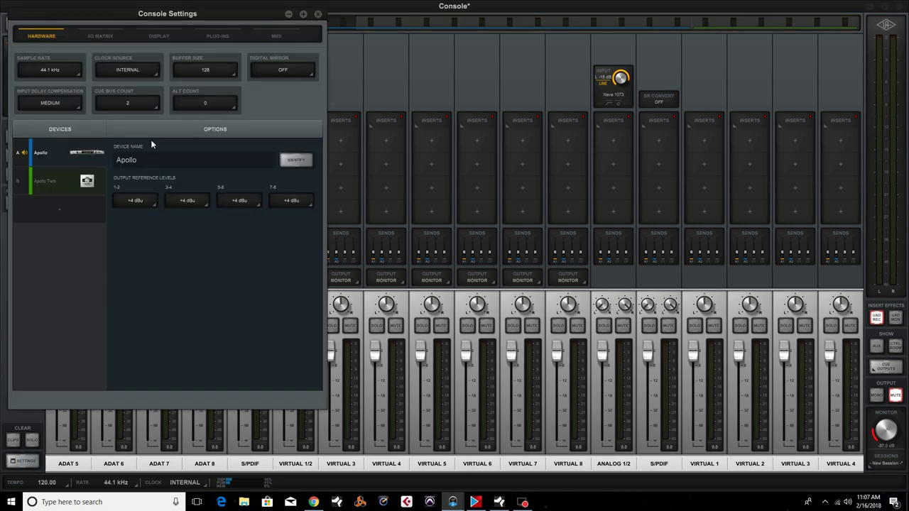
click(226, 76)
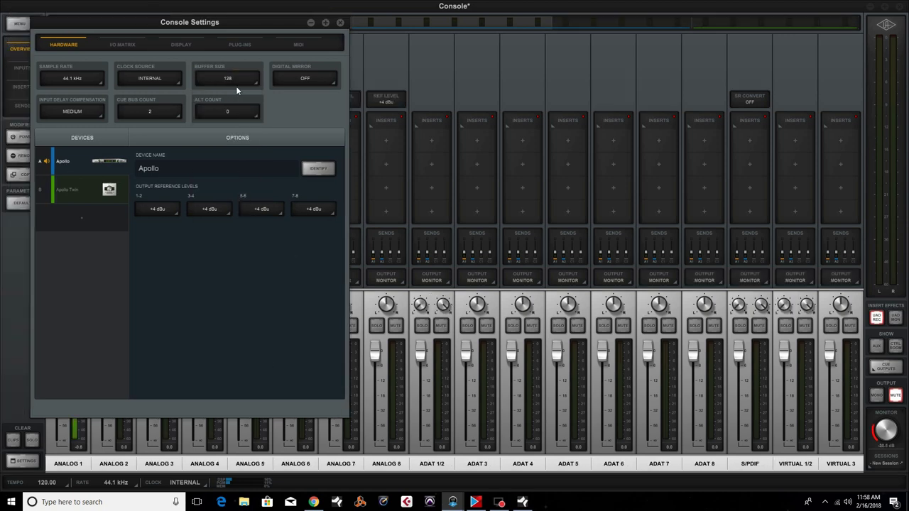
click(341, 24)
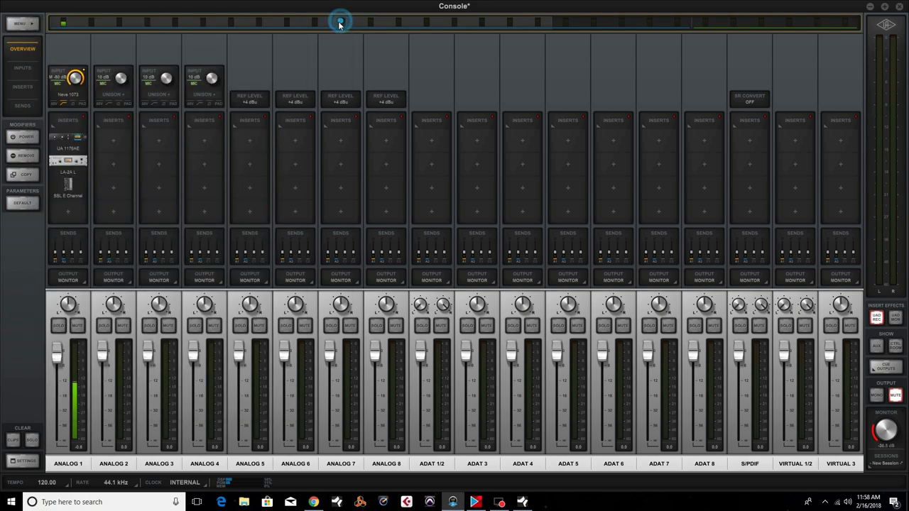
Back in Studio One, toggle track 61 Omnisphere's record-arm off and back on.
click(522, 503)
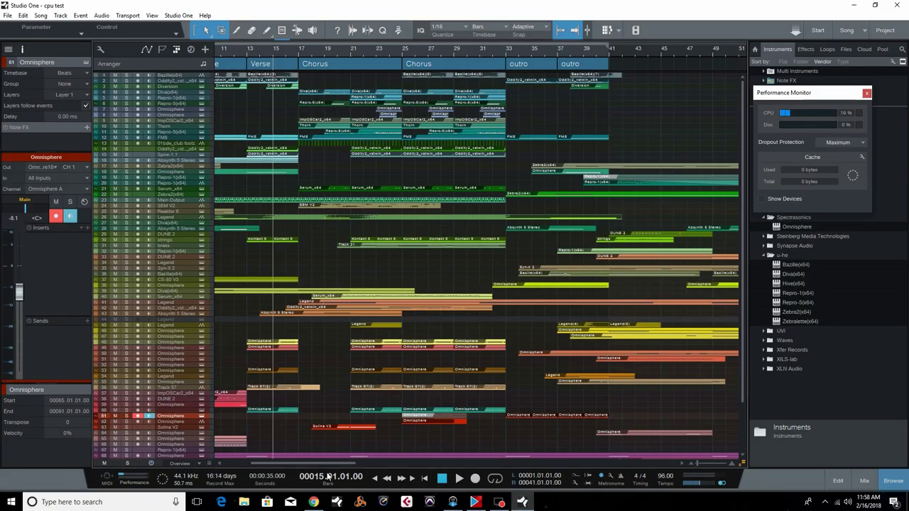
click(138, 416)
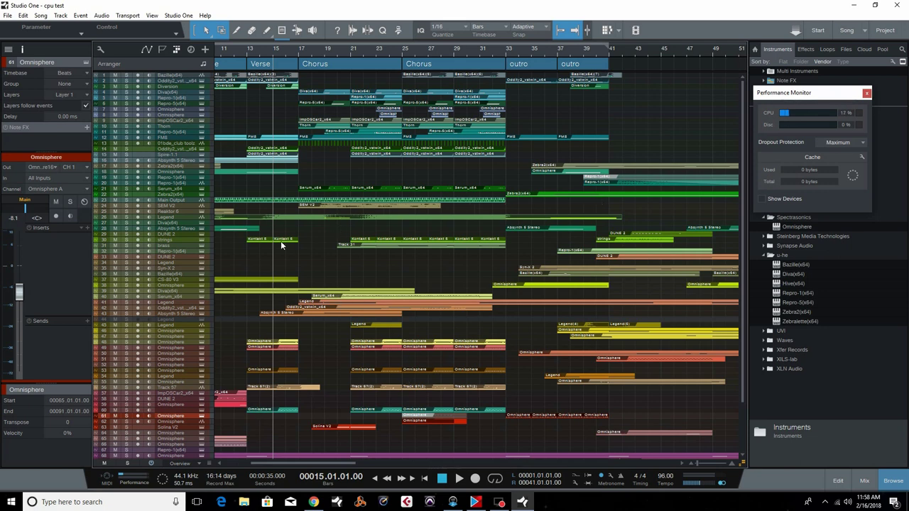
scroll(268, 247, down, 2)
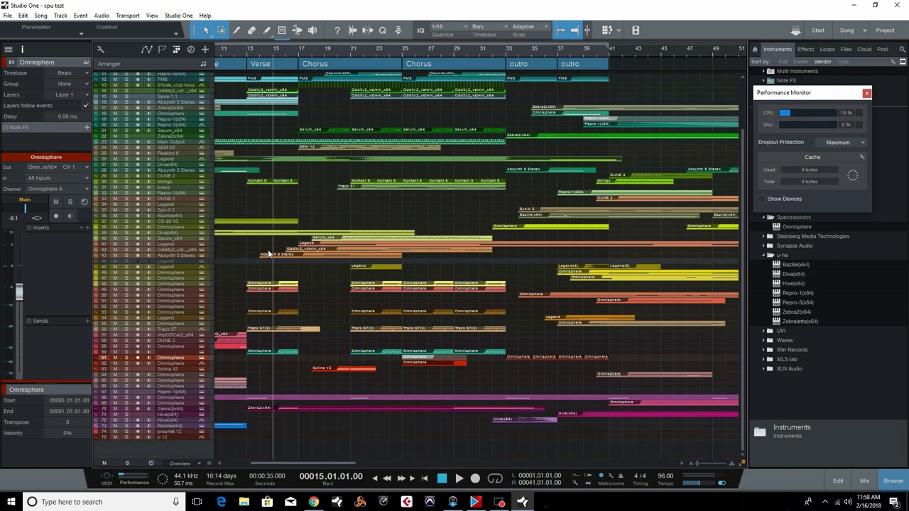
scroll(258, 260, up, 2)
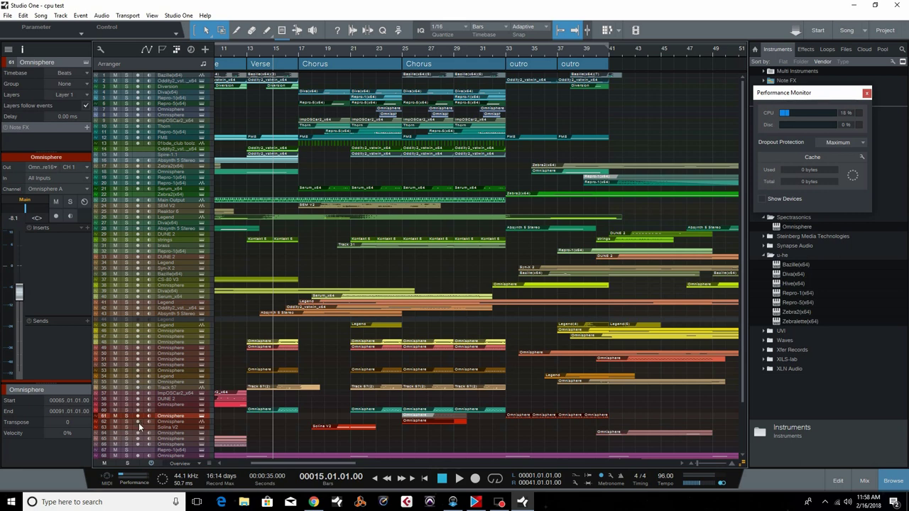
click(139, 417)
Open the mixer, move the Performance Monitor above it, and switch Dropout Protection to Minimum then Maximum.
key(F3)
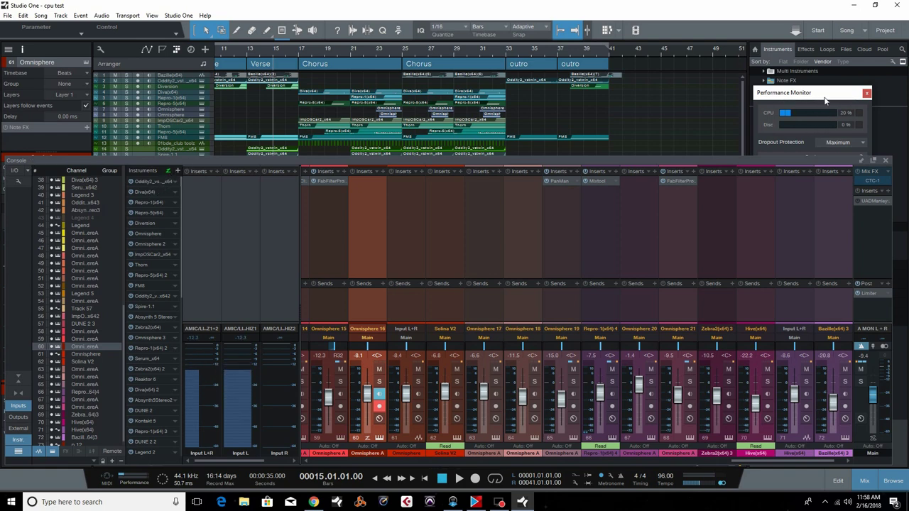
drag(822, 98, 768, 36)
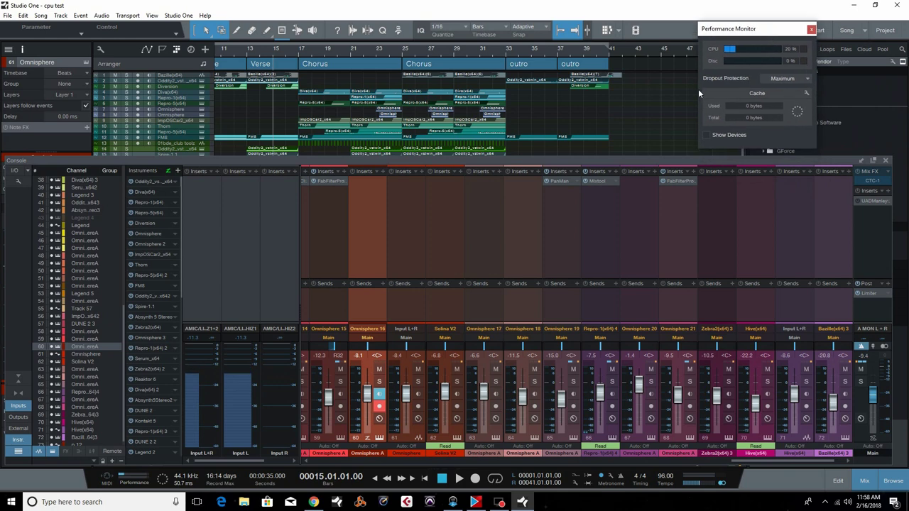
click(805, 79)
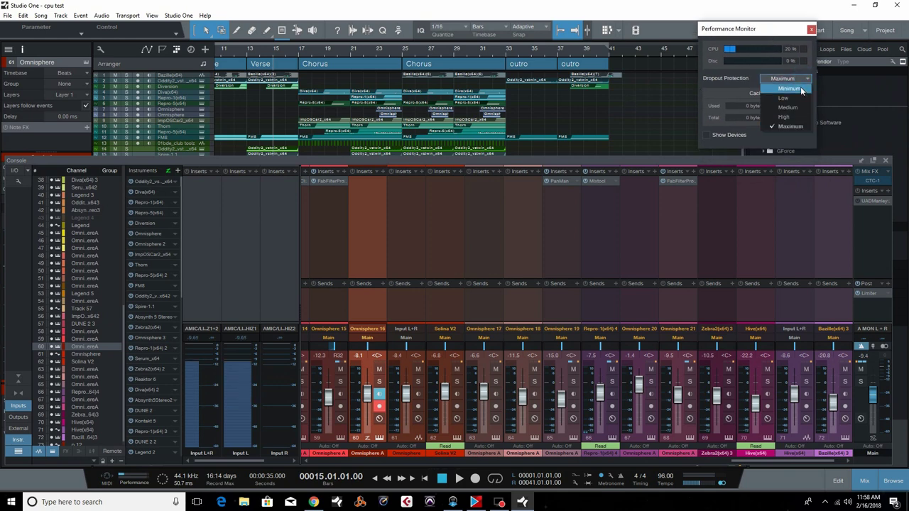
click(803, 88)
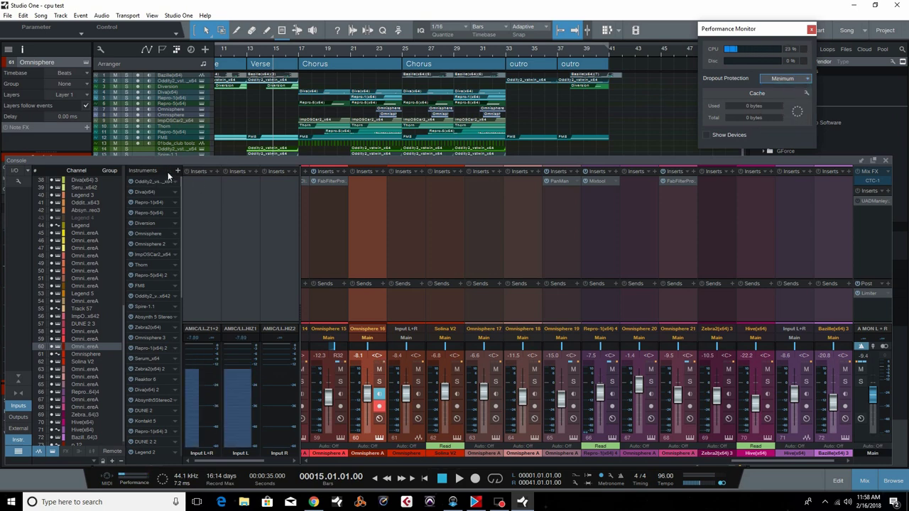
click(785, 78)
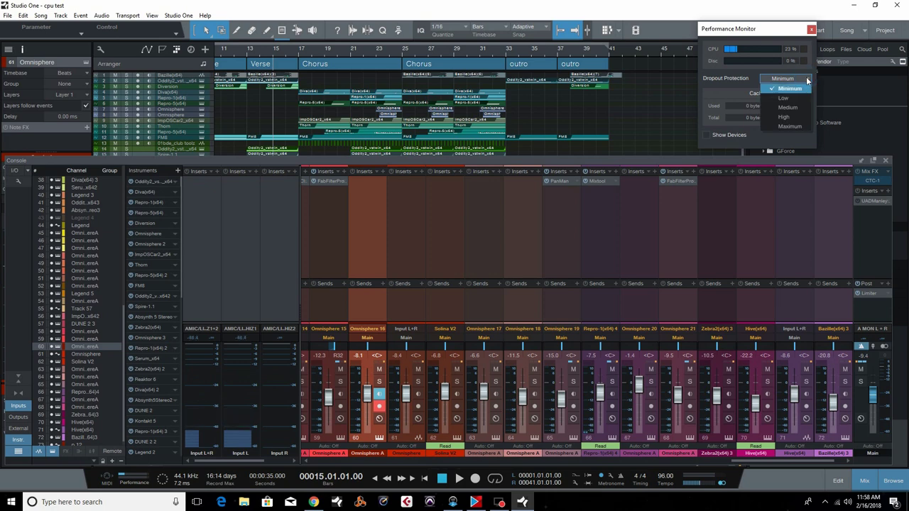
click(785, 126)
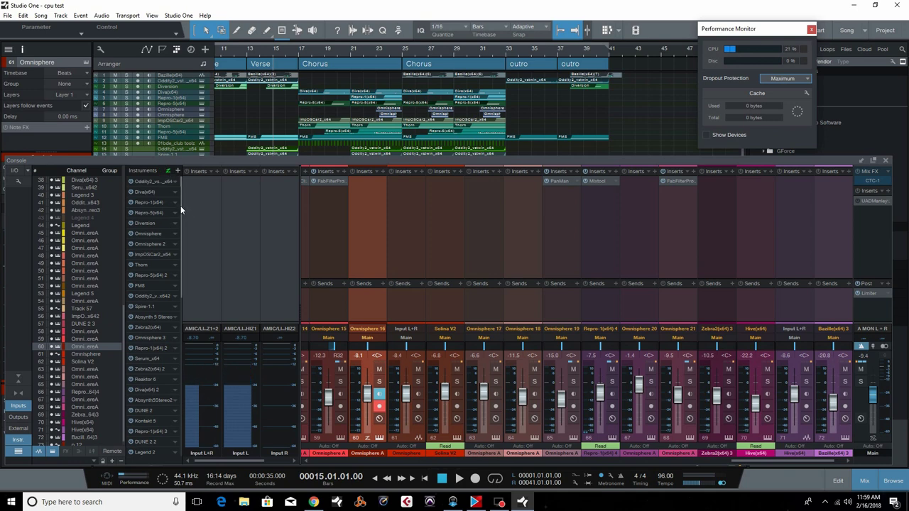
Scroll the Instruments browser and close the mixer with F3 to reveal every track.
scroll(181, 204, down, 1)
drag(180, 205, 180, 354)
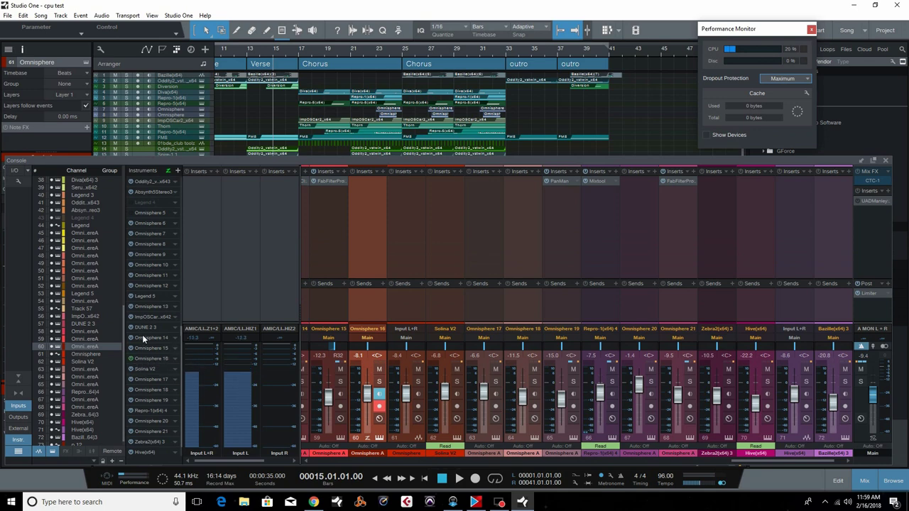
key(F3)
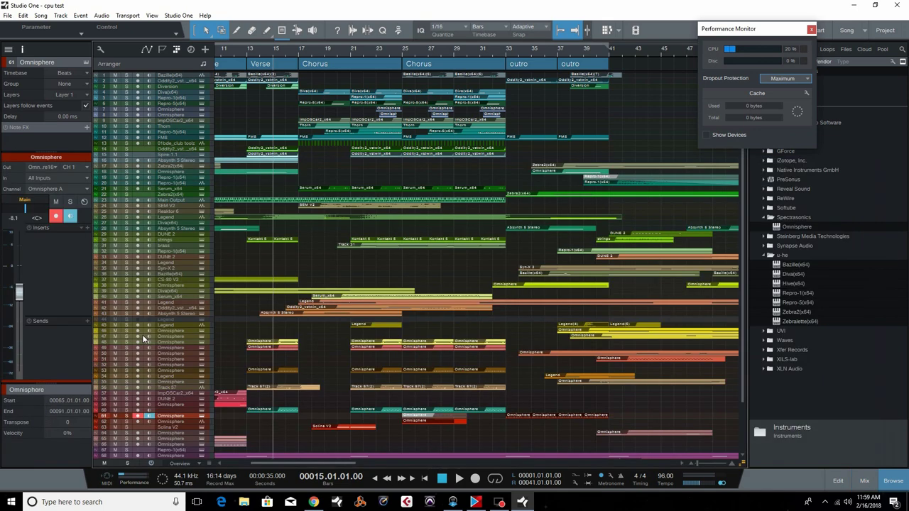
Arm track 61 Omnisphere for recording and monitoring.
click(138, 416)
scroll(170, 241, down, 2)
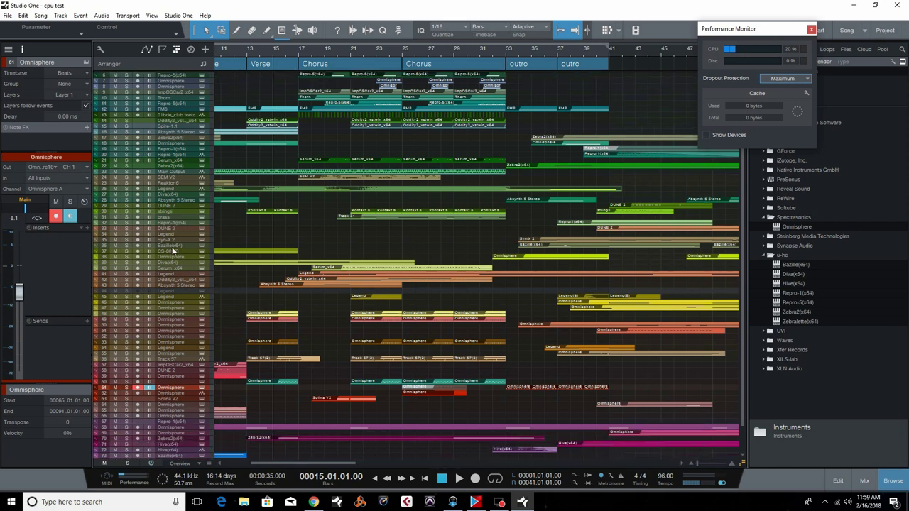
scroll(172, 252, up, 2)
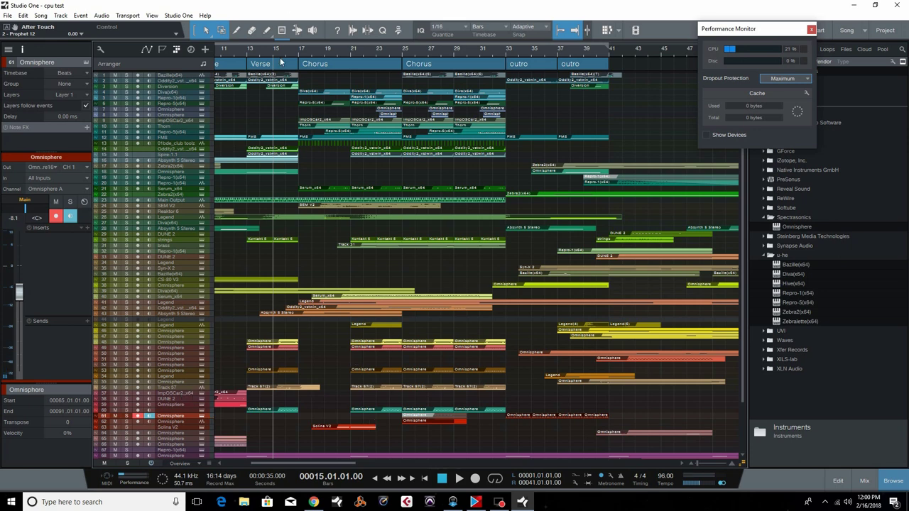
Play the song from bar 13 and stop back at bar 13.
click(247, 48)
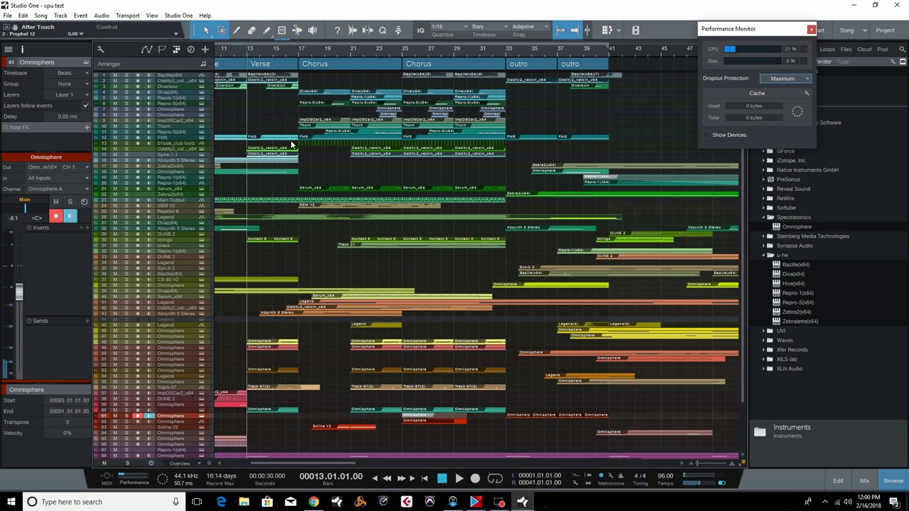
key(space)
key(space)
key(space)
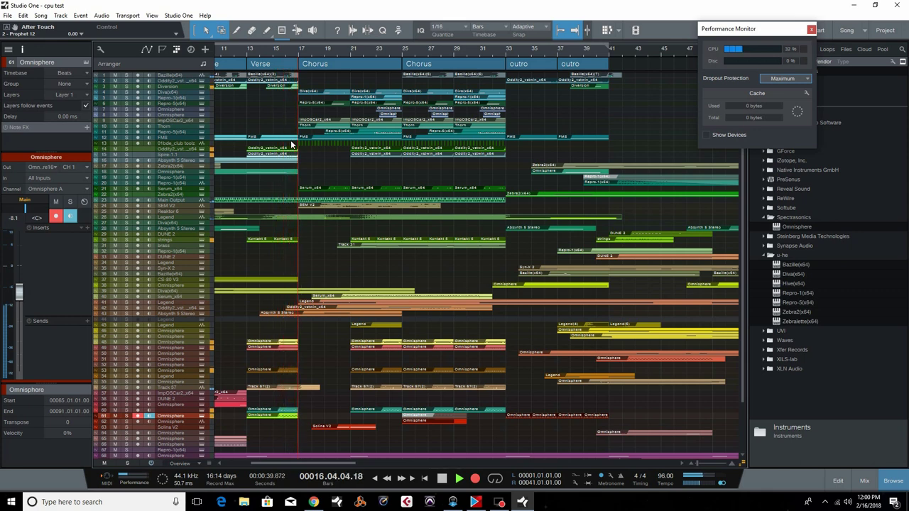
key(space)
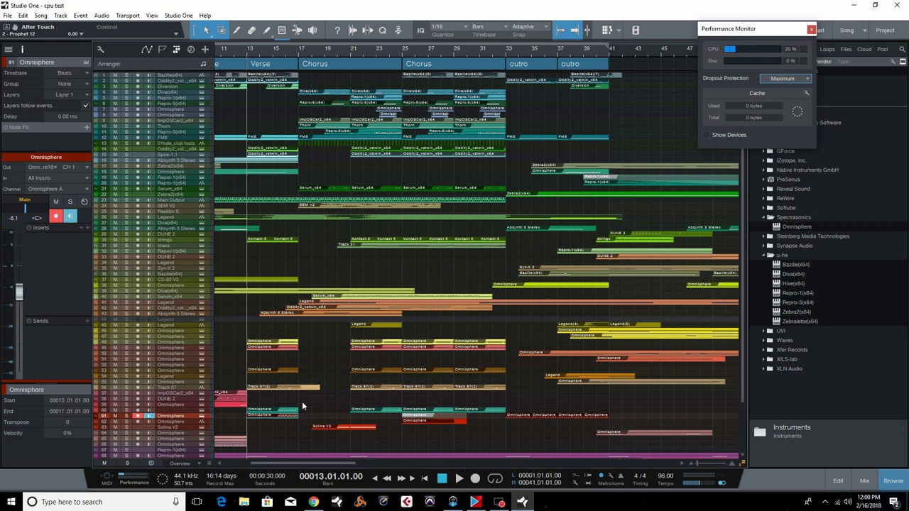
Disarm track 61, then play from bar 13 again and stop.
click(140, 416)
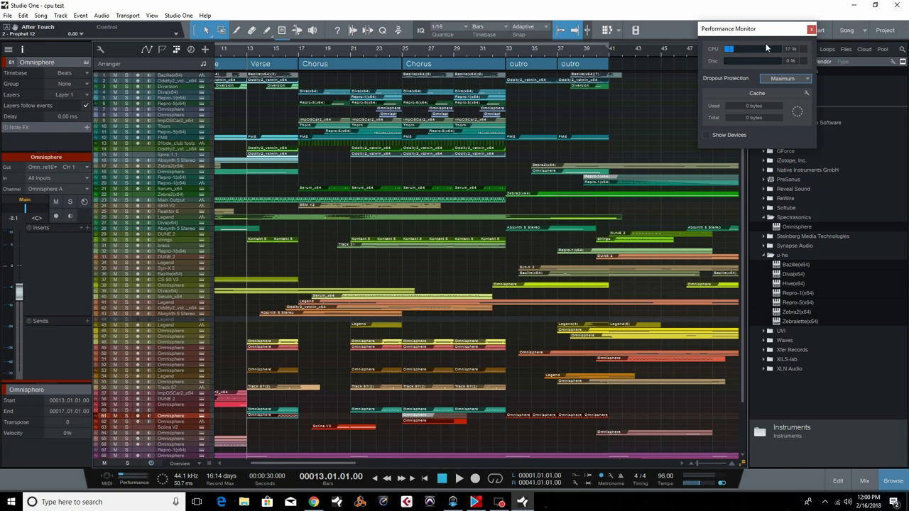
key(space)
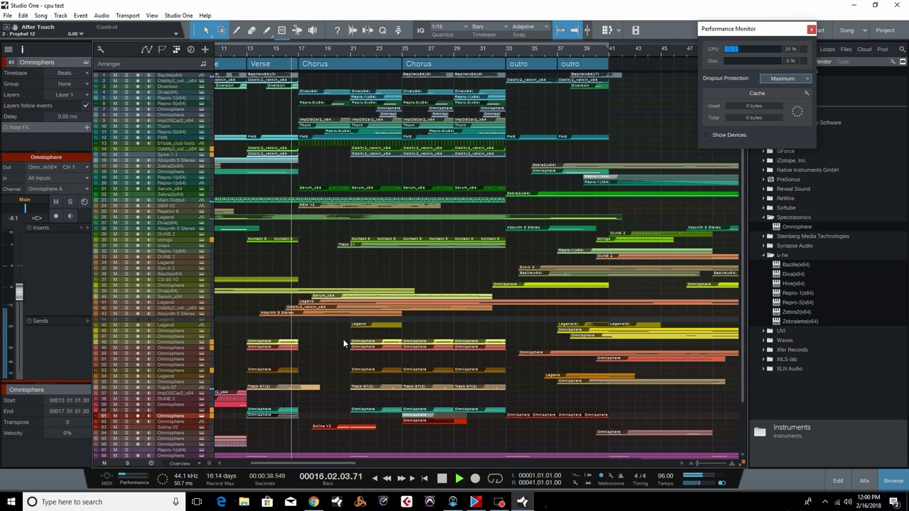
key(space)
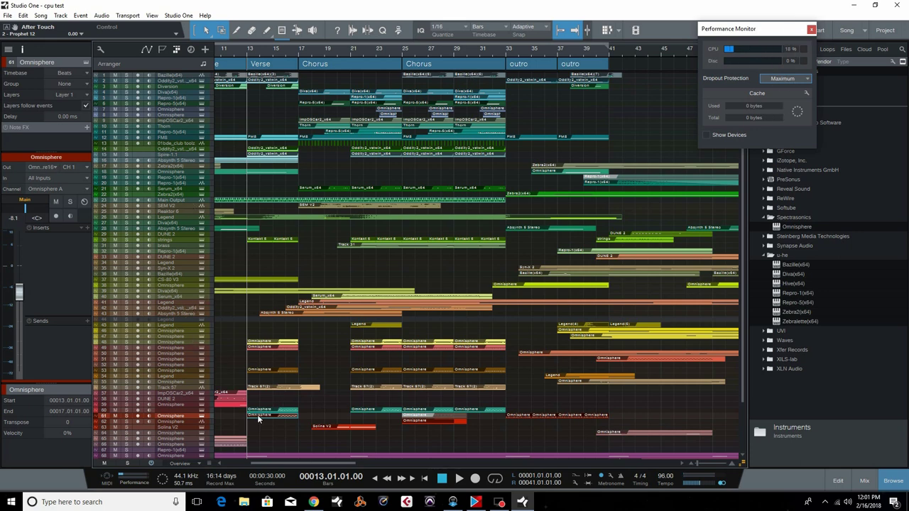
Scroll to track 75 and bars 61–97, and place the playhead at bar 65.
scroll(257, 413, down, 2)
scroll(258, 413, down, 1)
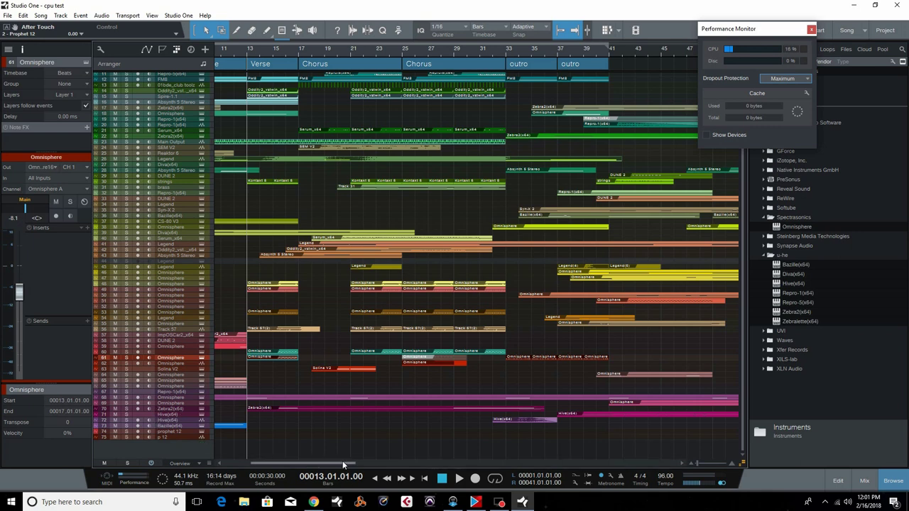
drag(344, 462, 471, 462)
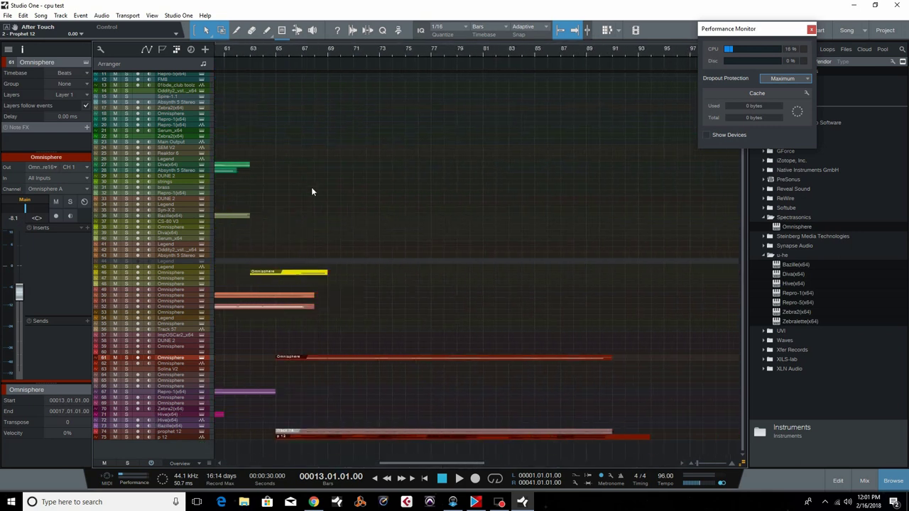
click(276, 50)
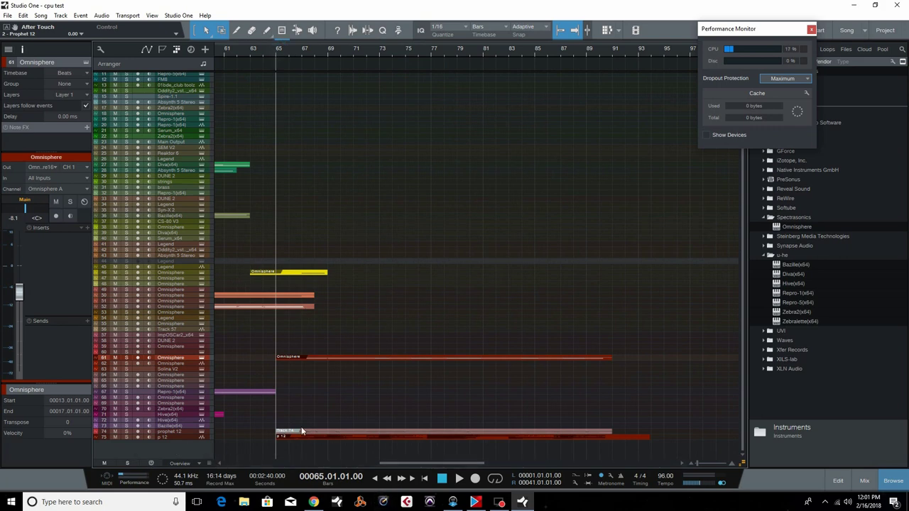
Confirm the Processing options show 2048-sample block size and Maximum Dropout Protection.
click(178, 15)
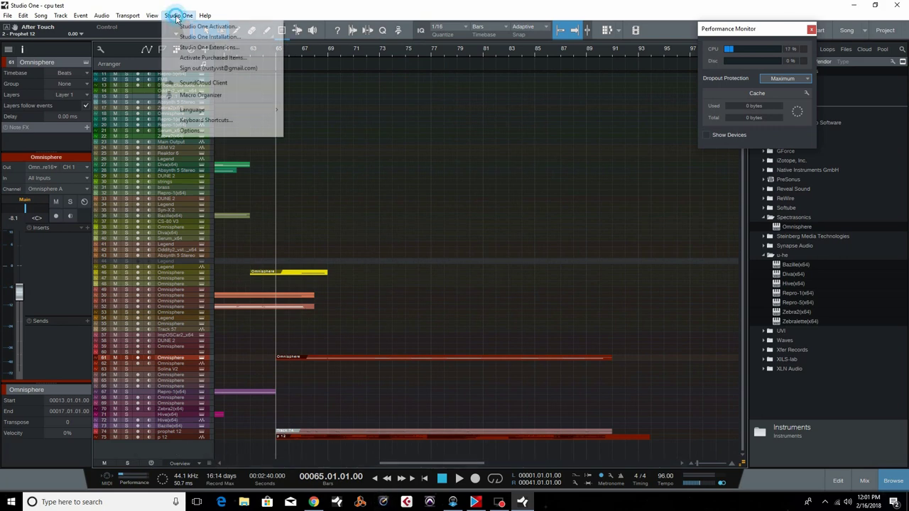
click(198, 133)
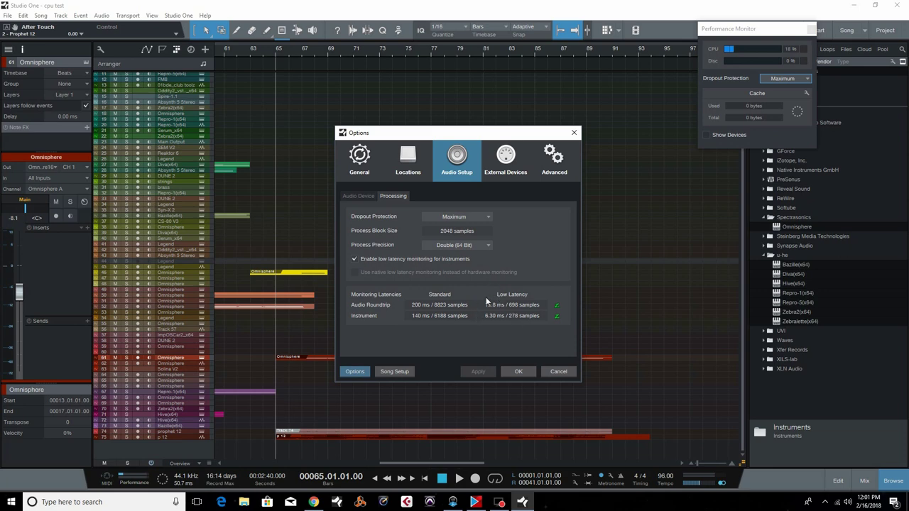
click(519, 372)
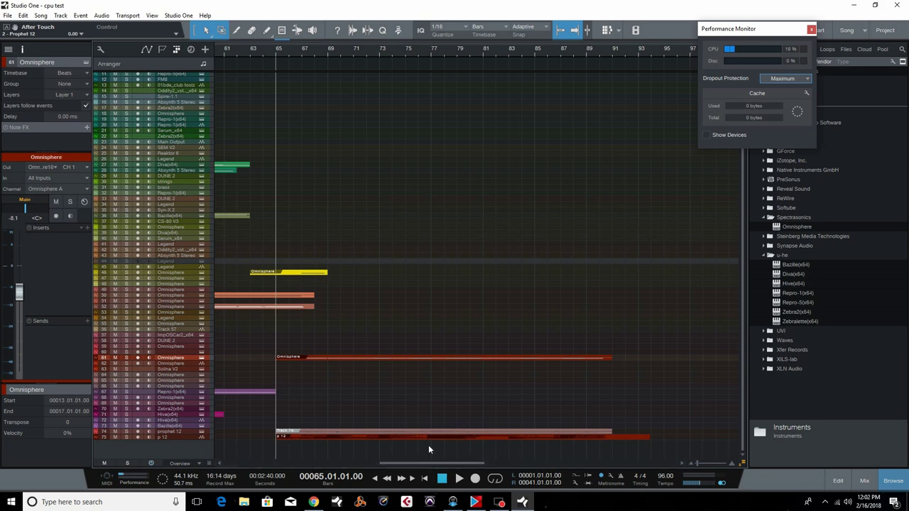
click(453, 501)
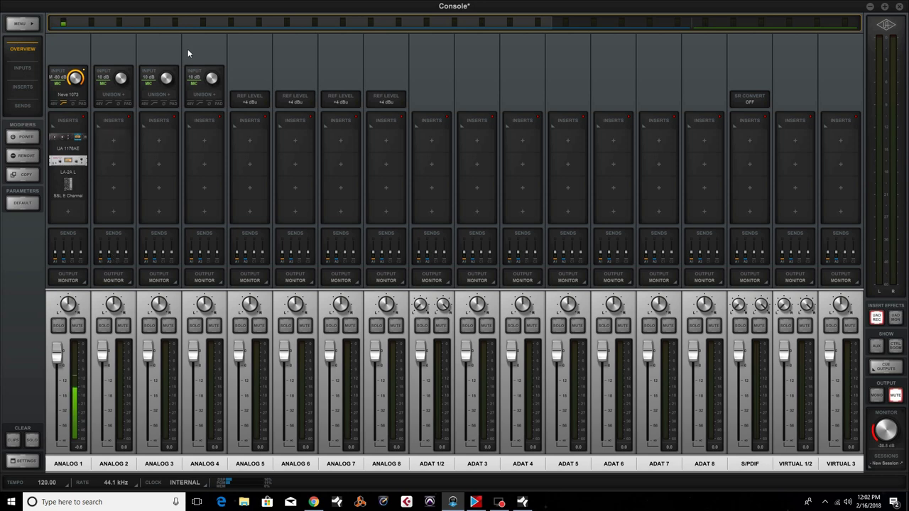
drag(188, 20, 609, 40)
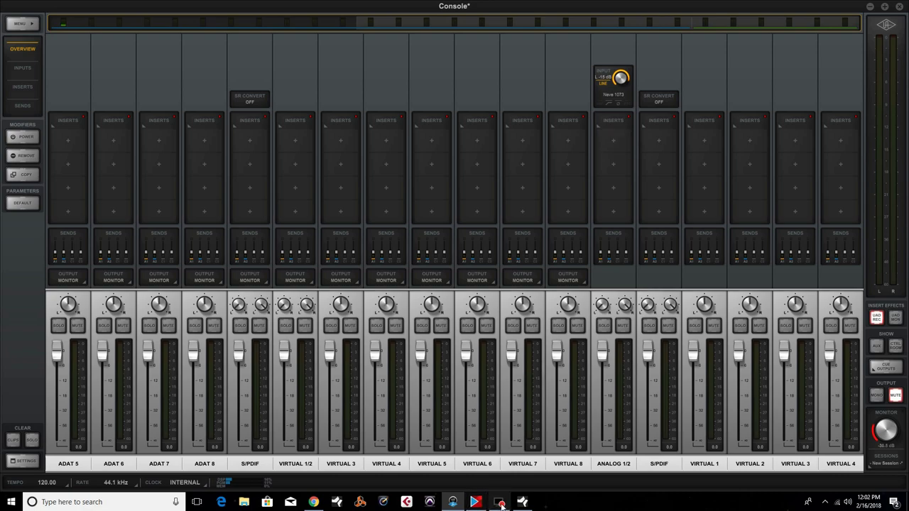
click(523, 503)
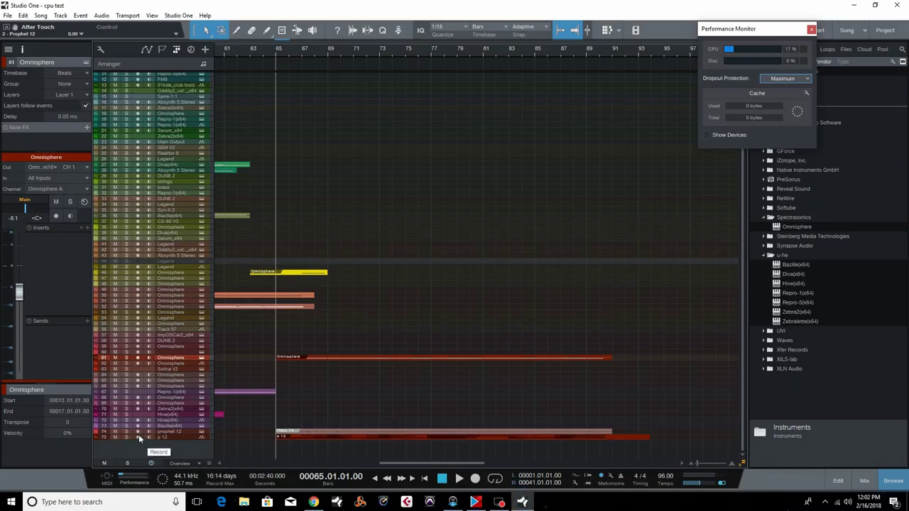
Arm track 74 prophet 12, check UAD Console, then minimize it.
click(138, 431)
click(453, 502)
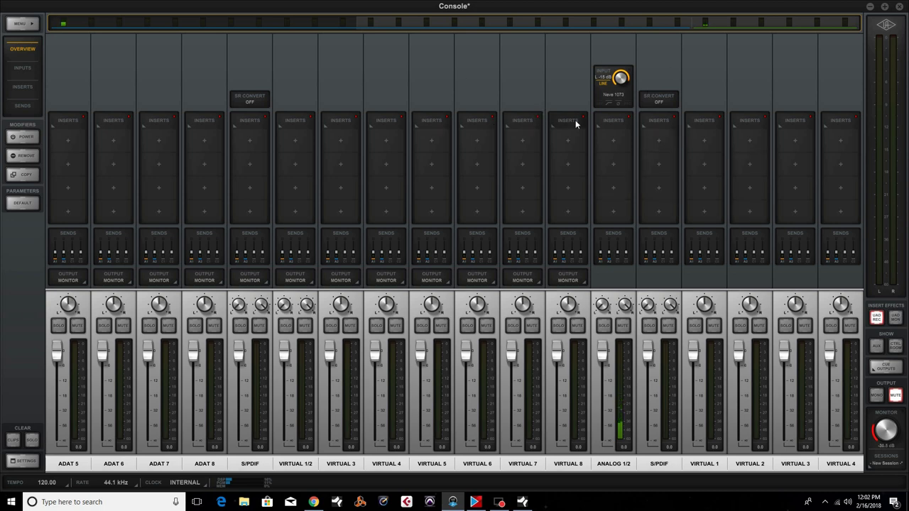
click(872, 7)
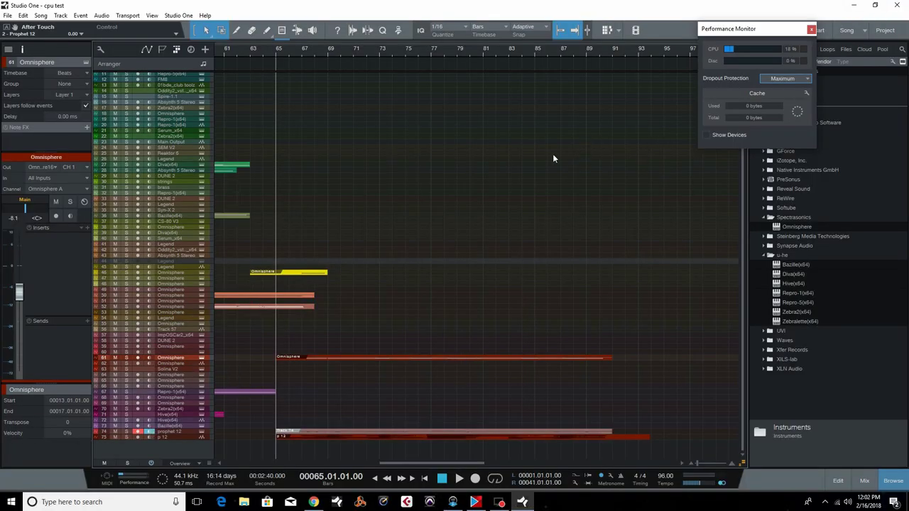
Disarm track 74 prophet 12 and set tracks to Normal height.
click(138, 432)
click(199, 463)
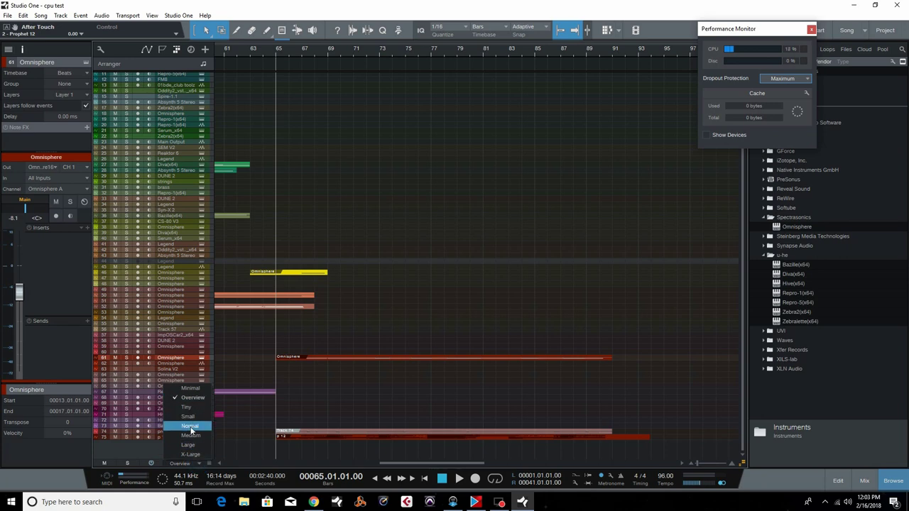
click(190, 426)
Play the prophet 12 parts from bar 65 to 70, stopping back at 65, and adjust track height.
scroll(217, 359, down, 5)
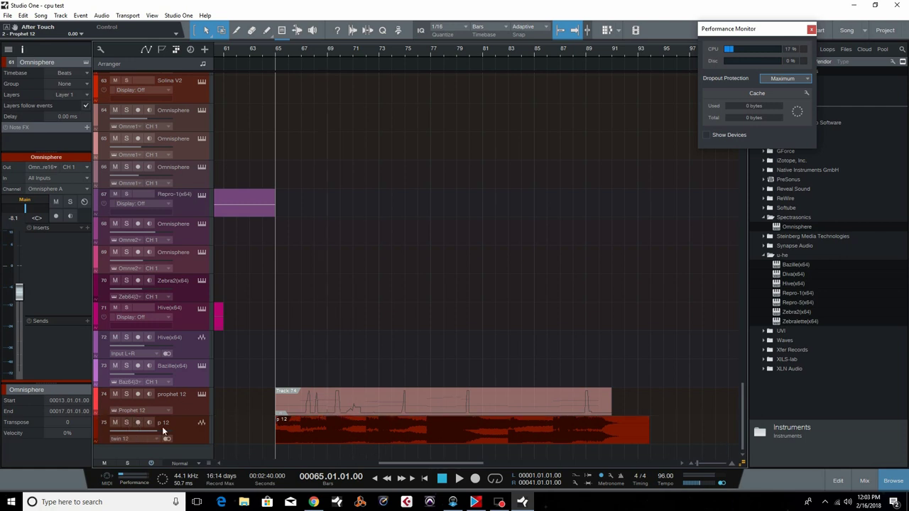
key(space)
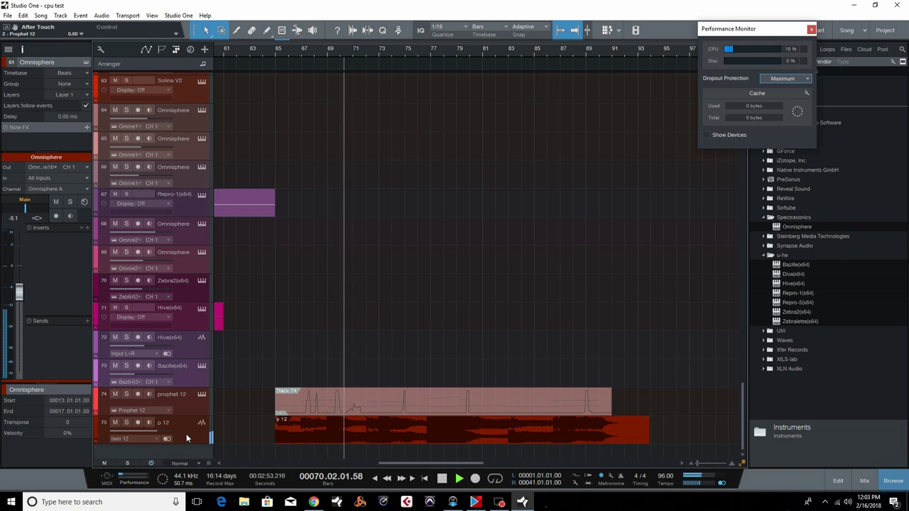
key(space)
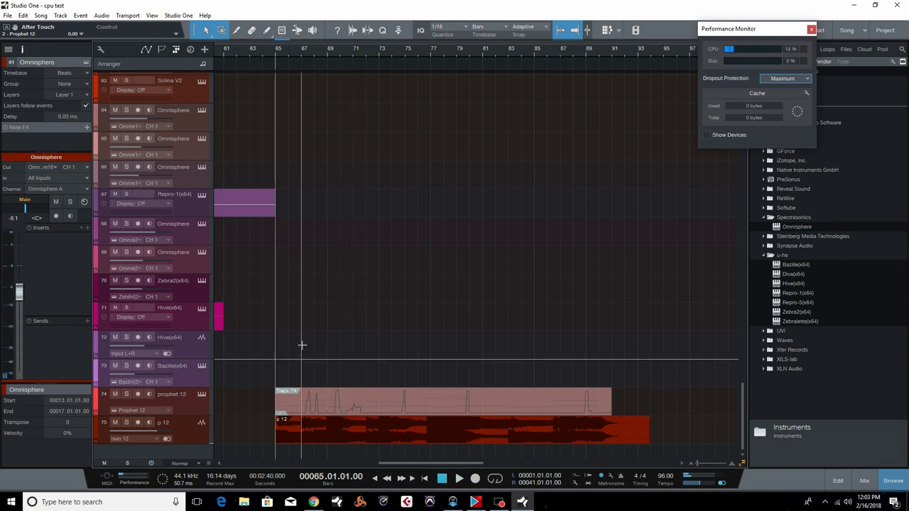
click(201, 464)
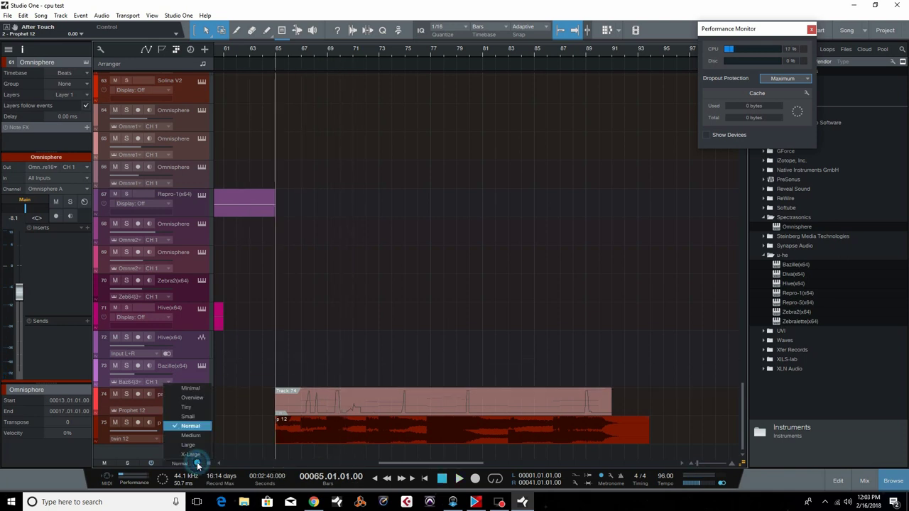
Shrink every track in the arrangement to Minimal height.
click(199, 391)
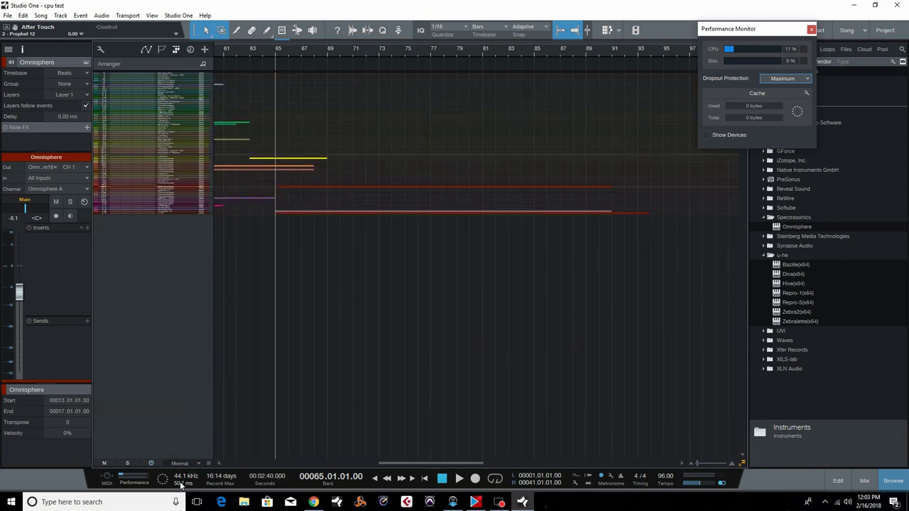